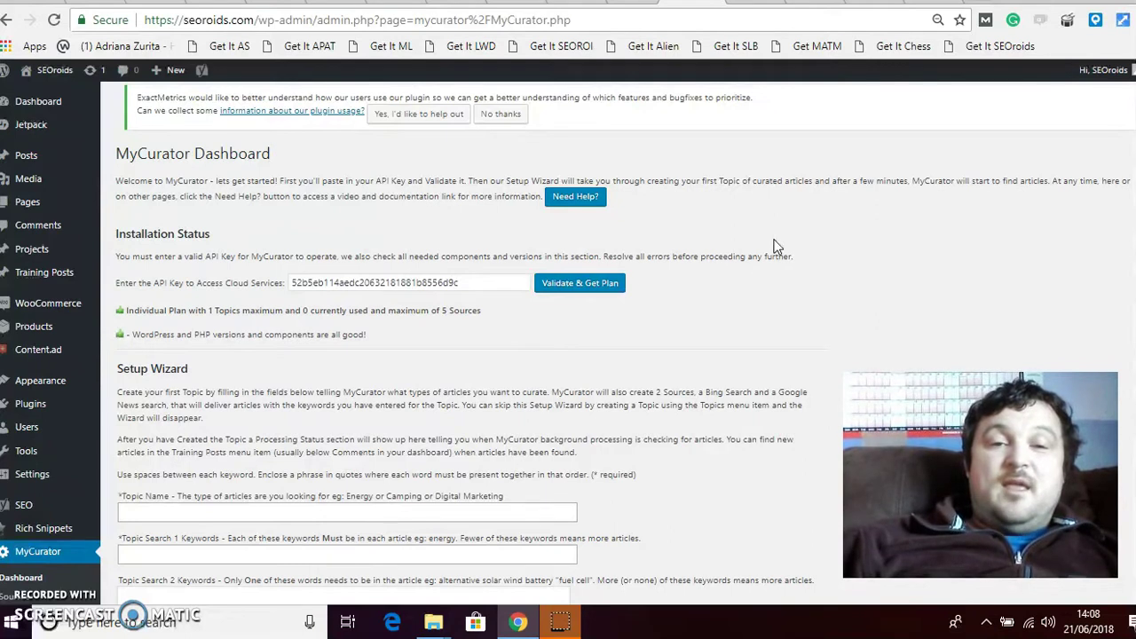
- Open MyCurator's Get It & Source It bookmarklets page to view the Get It instructions
{"action": "left_click", "coordinate": [786, 300]}
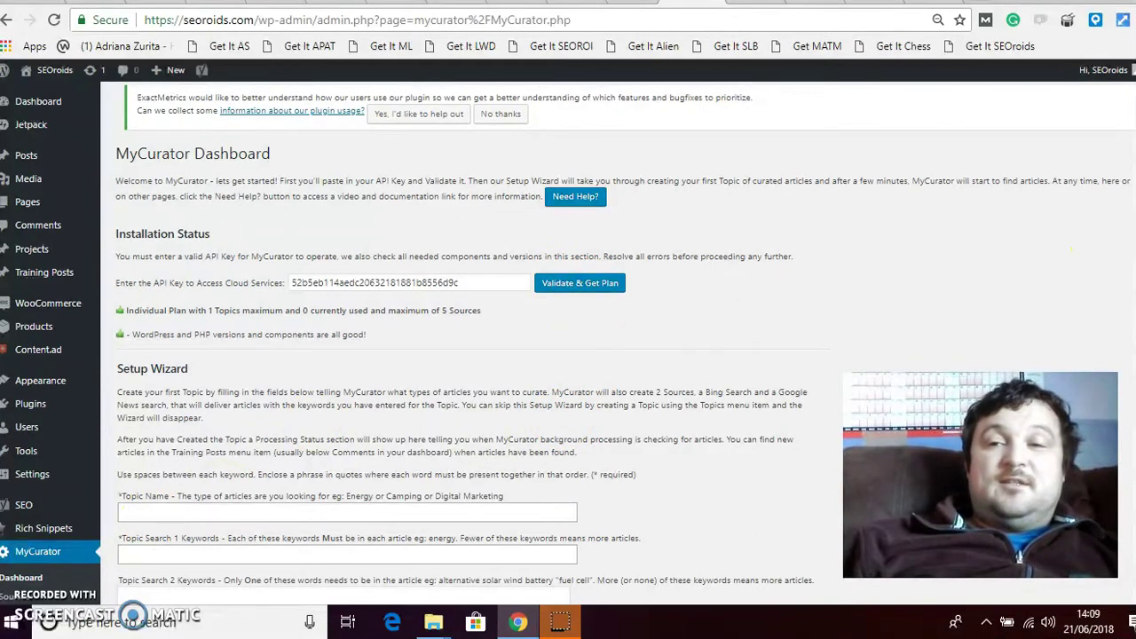
{"action": "scroll", "coordinate": [568, 344], "scroll_direction": "down", "scroll_amount": 1}
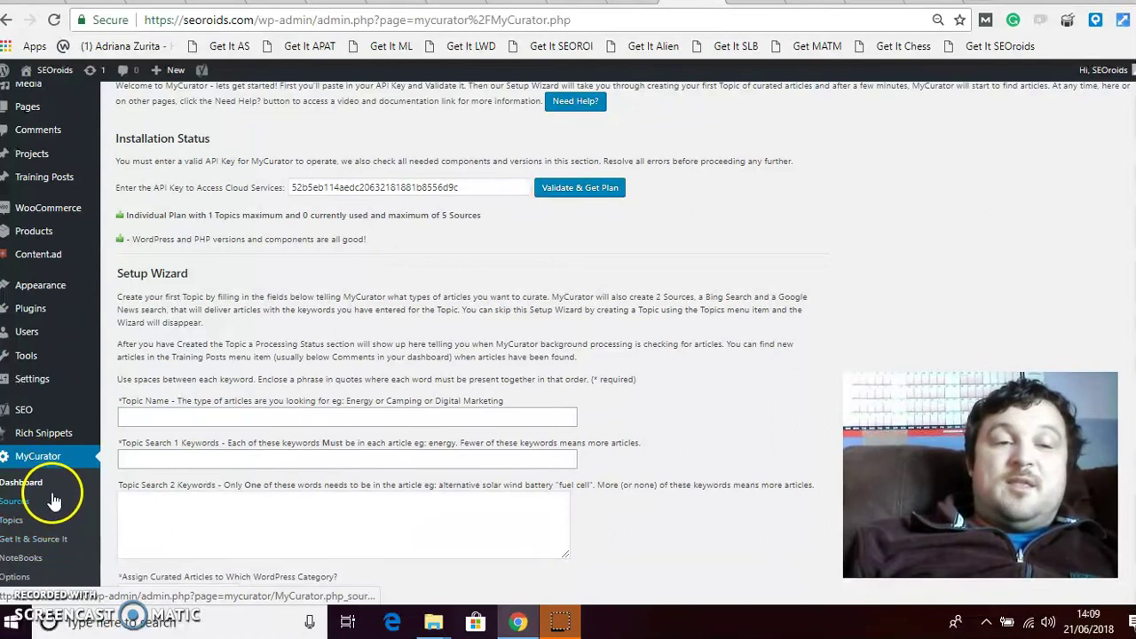
{"action": "left_click", "coordinate": [65, 548]}
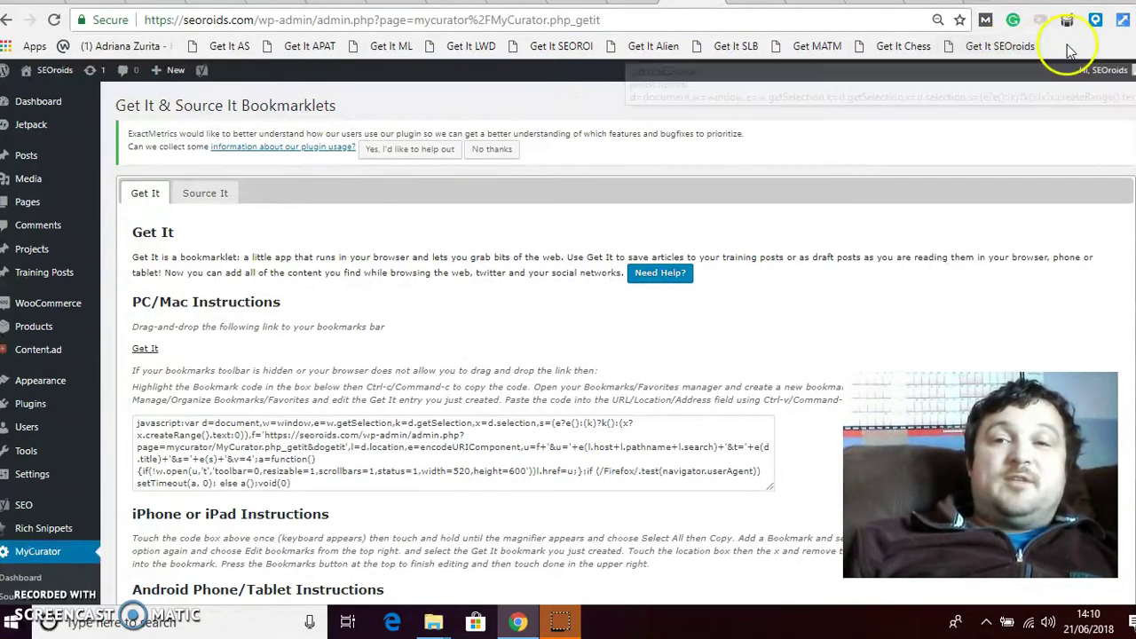
{"action": "left_click", "coordinate": [1080, 160]}
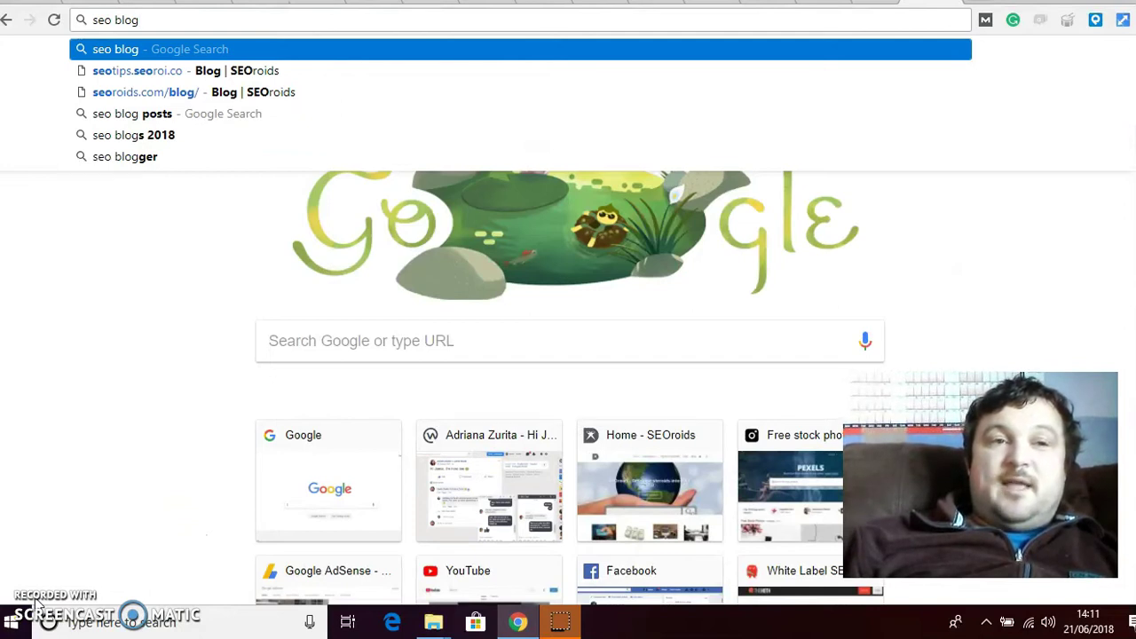
- Search Google for "seo blog" and browse the Search Engine Land article "Should you keep your best content on your site or send it away?"
{"action": "key", "text": "Return"}
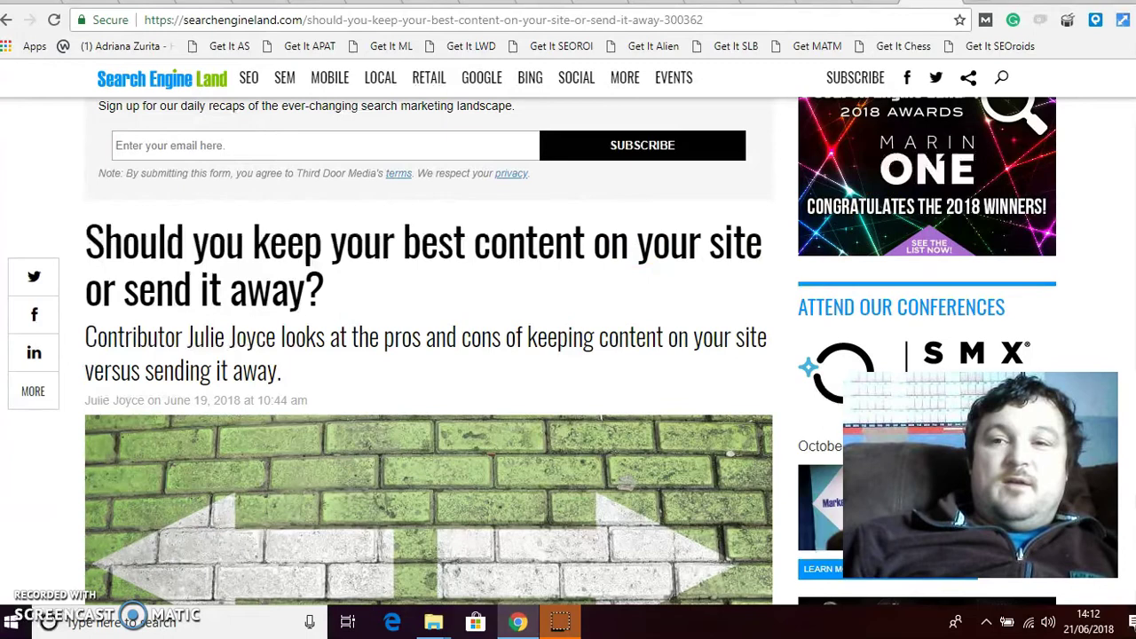
{"action": "scroll", "coordinate": [428, 351], "scroll_direction": "down", "scroll_amount": 8}
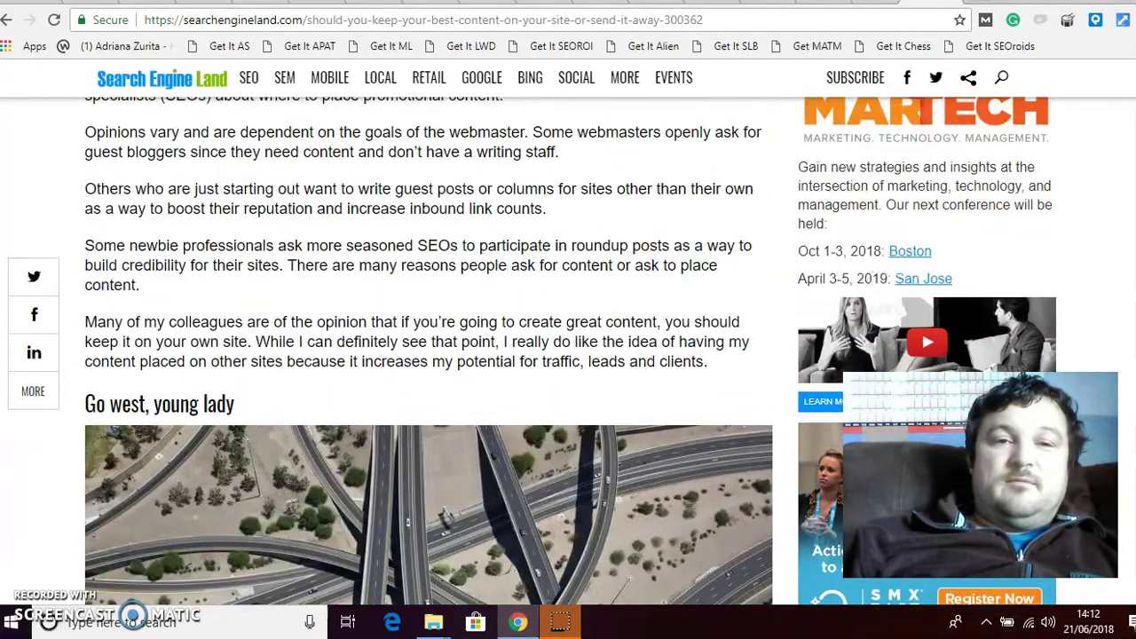
{"action": "scroll", "coordinate": [428, 351], "scroll_direction": "down", "scroll_amount": 2}
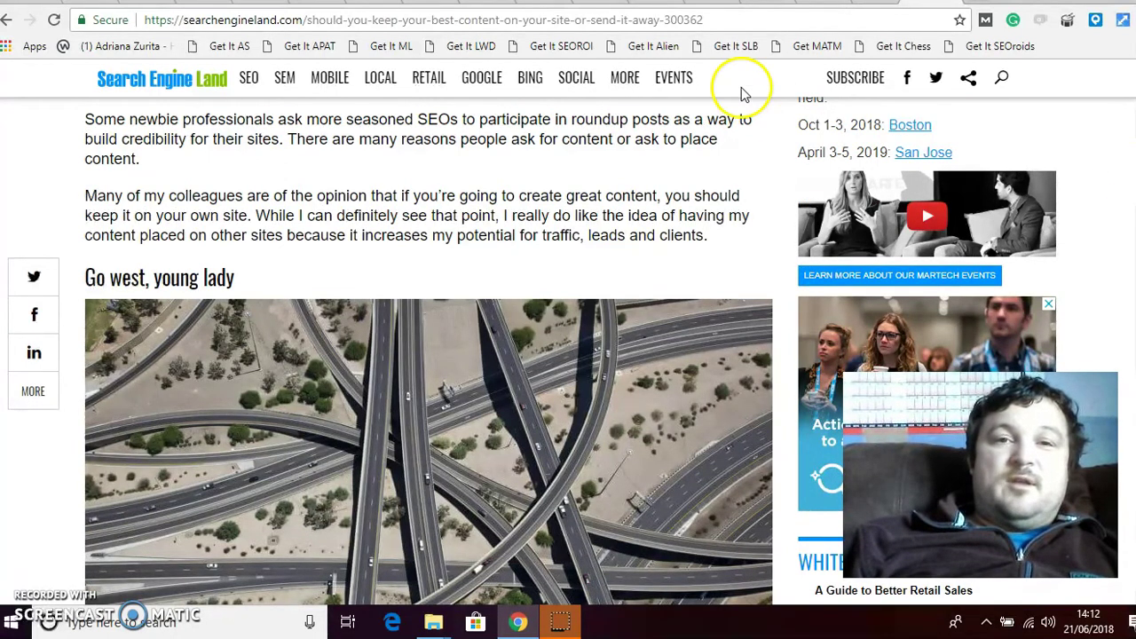
{"action": "key", "text": "Page_Down"}
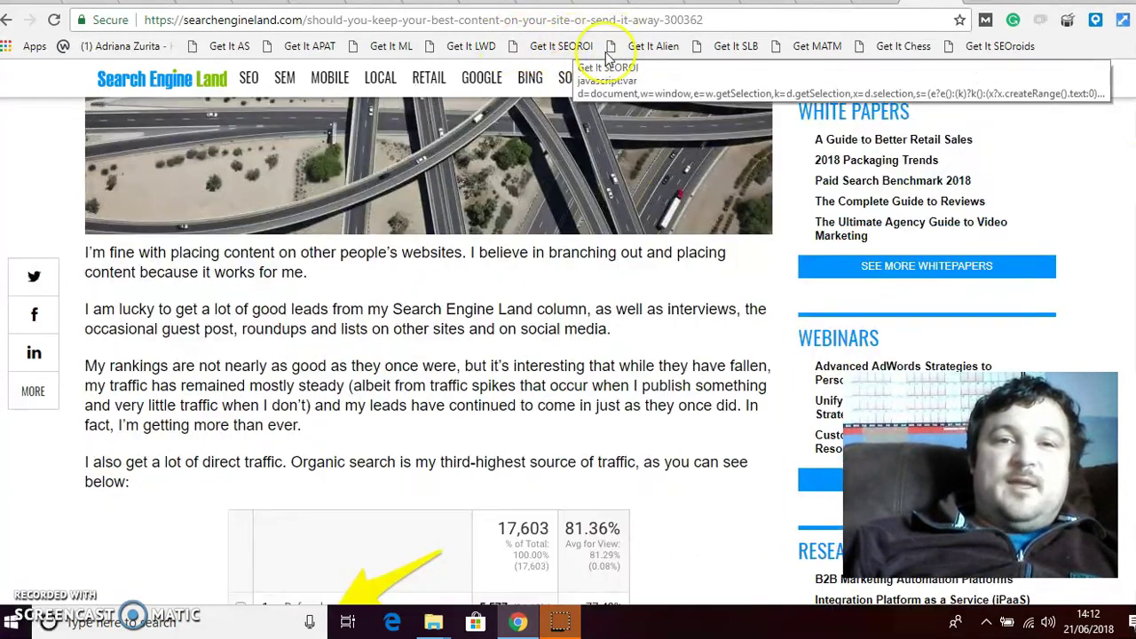
{"action": "key", "text": "Home"}
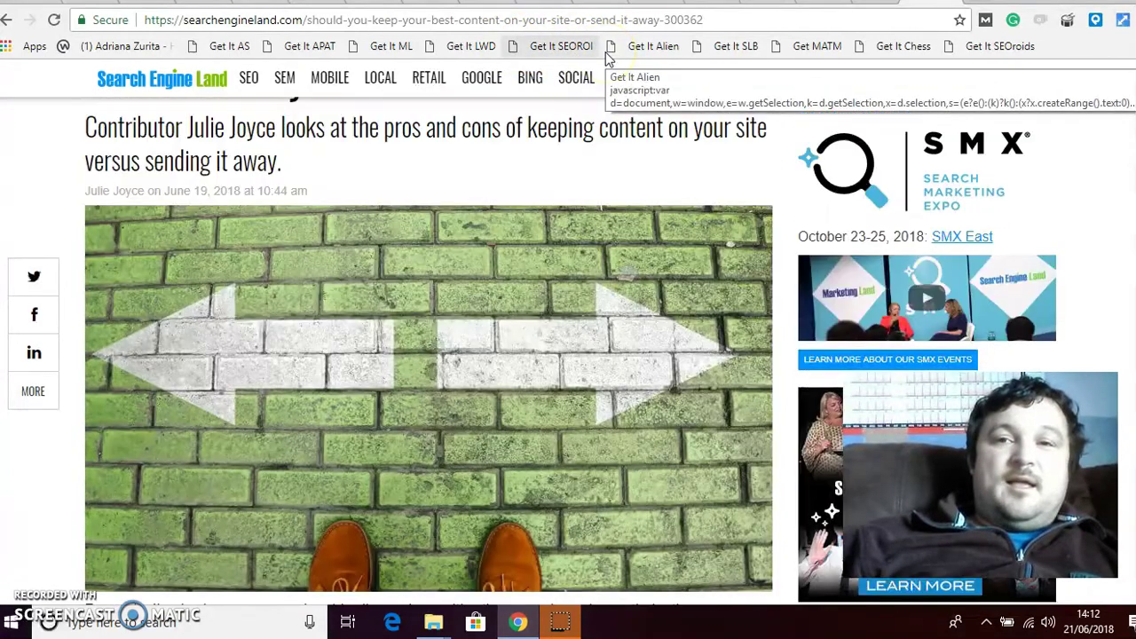
- Capture the article with the Get It SEOroids bookmarklet and save it as a draft for editing in the SEO Tips category
{"action": "left_click", "coordinate": [1012, 54]}
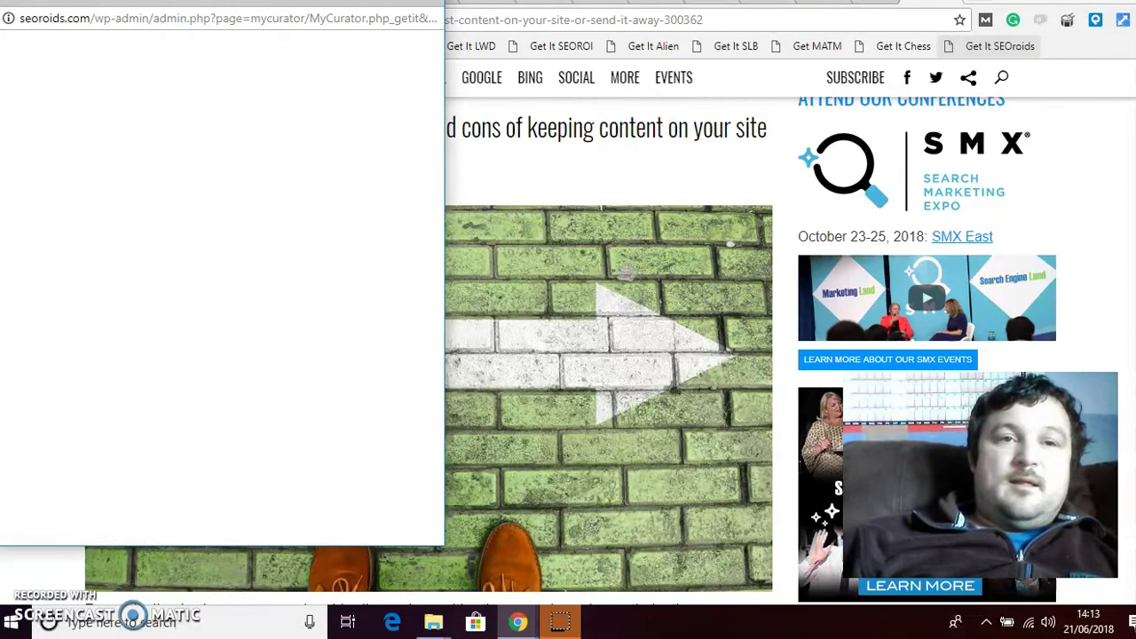
{"action": "left_click_drag", "start_coordinate": [249, 45], "coordinate": [377, 60]}
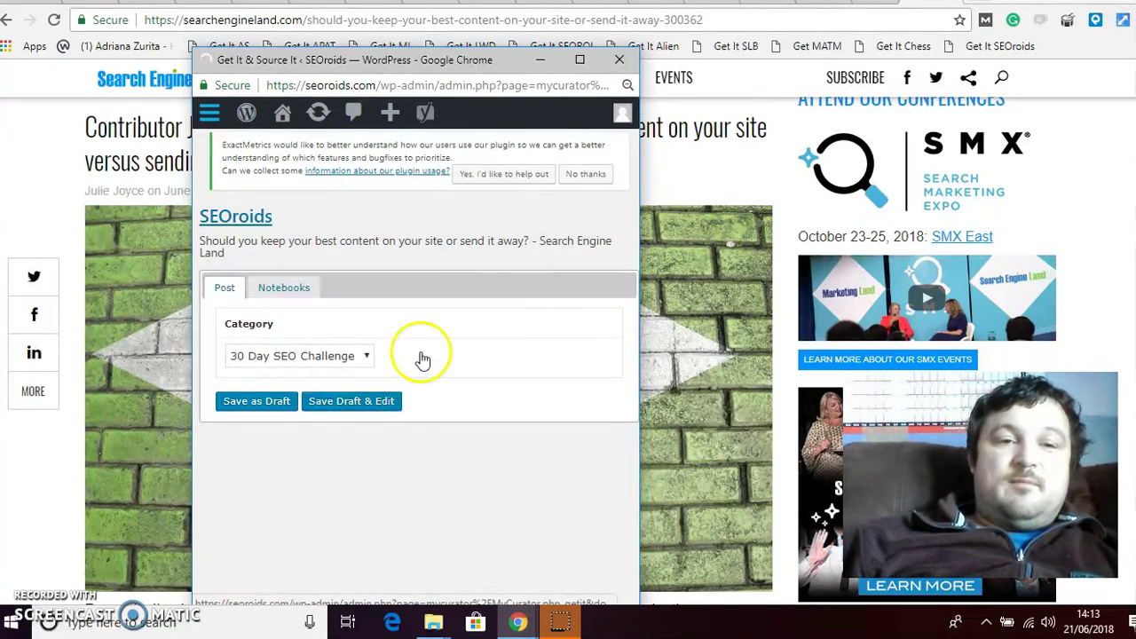
{"action": "left_click", "coordinate": [367, 357]}
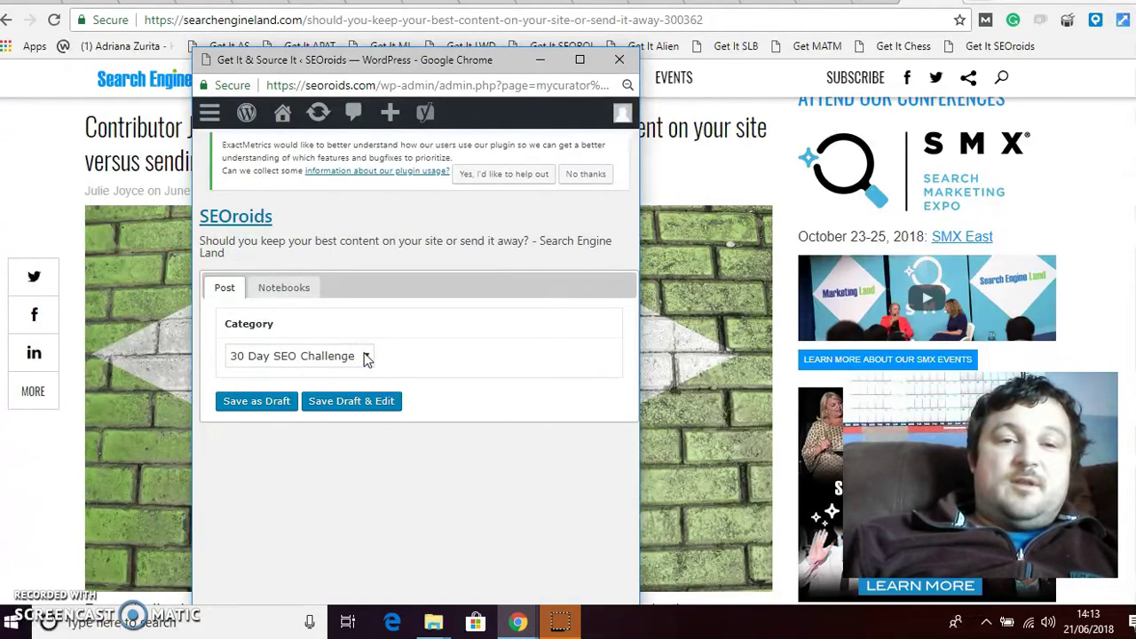
{"action": "left_click", "coordinate": [366, 356]}
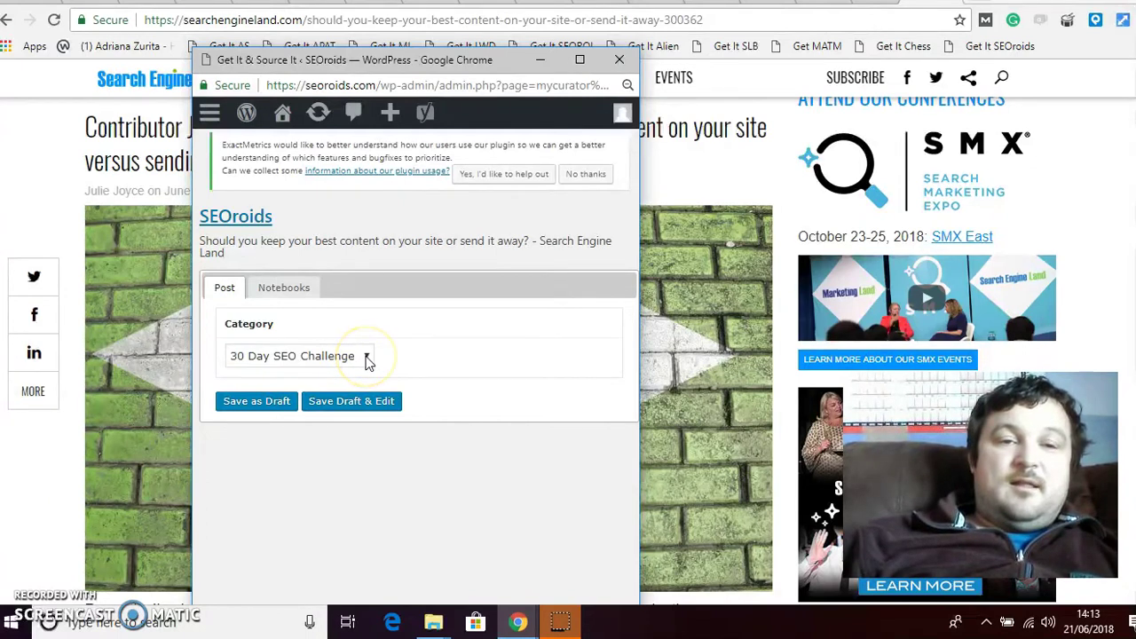
{"action": "left_click", "coordinate": [366, 356]}
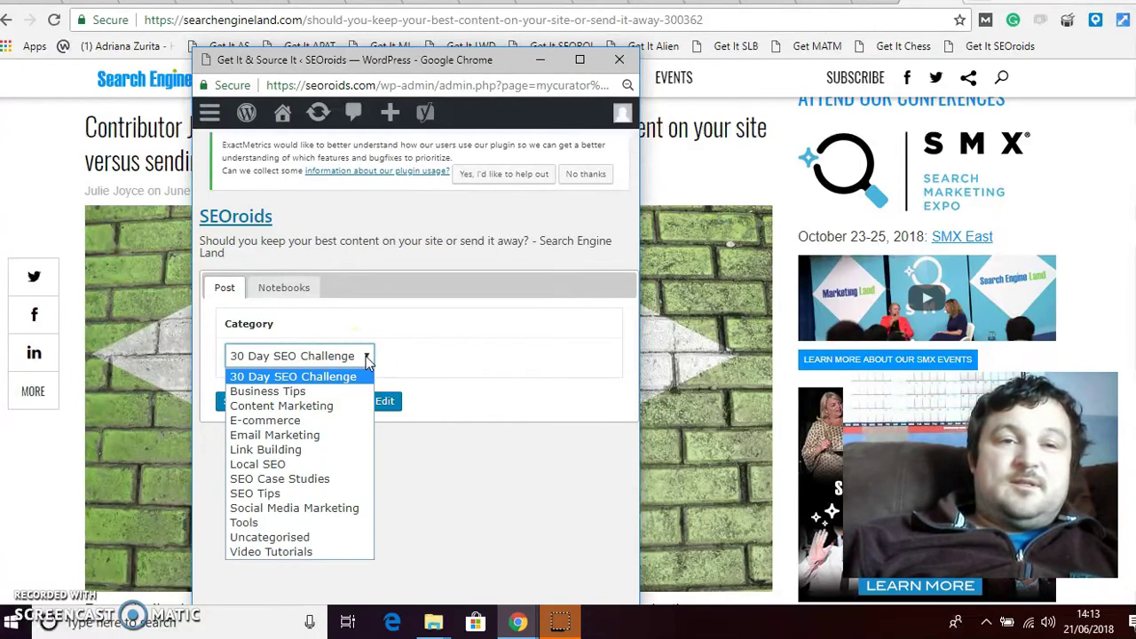
{"action": "left_click_drag", "start_coordinate": [351, 367], "coordinate": [333, 404]}
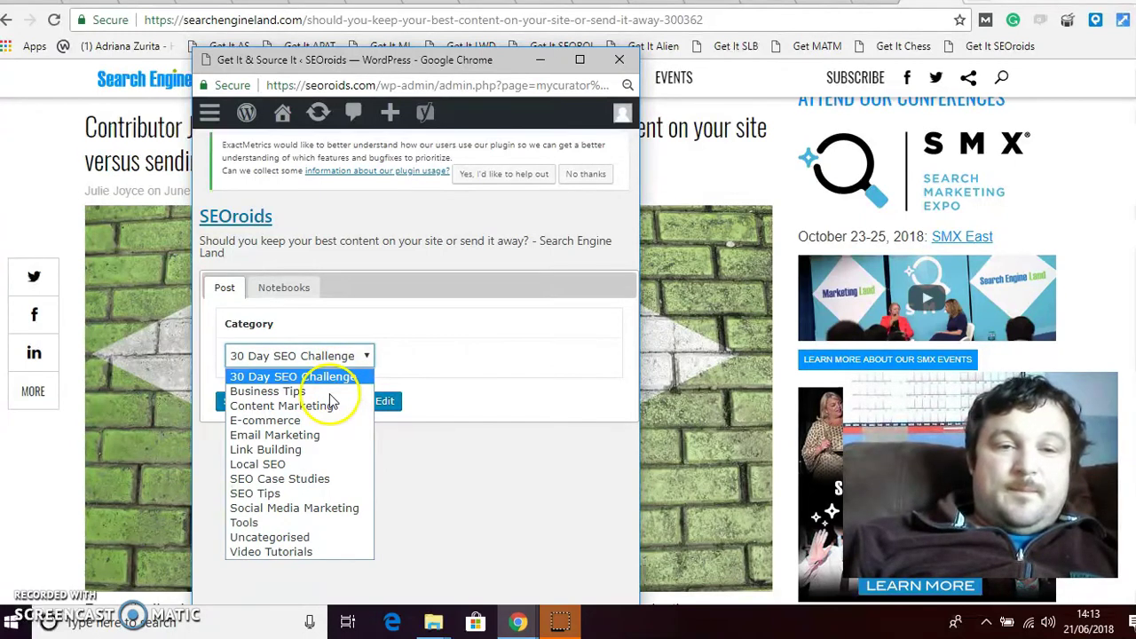
{"action": "left_click", "coordinate": [291, 493]}
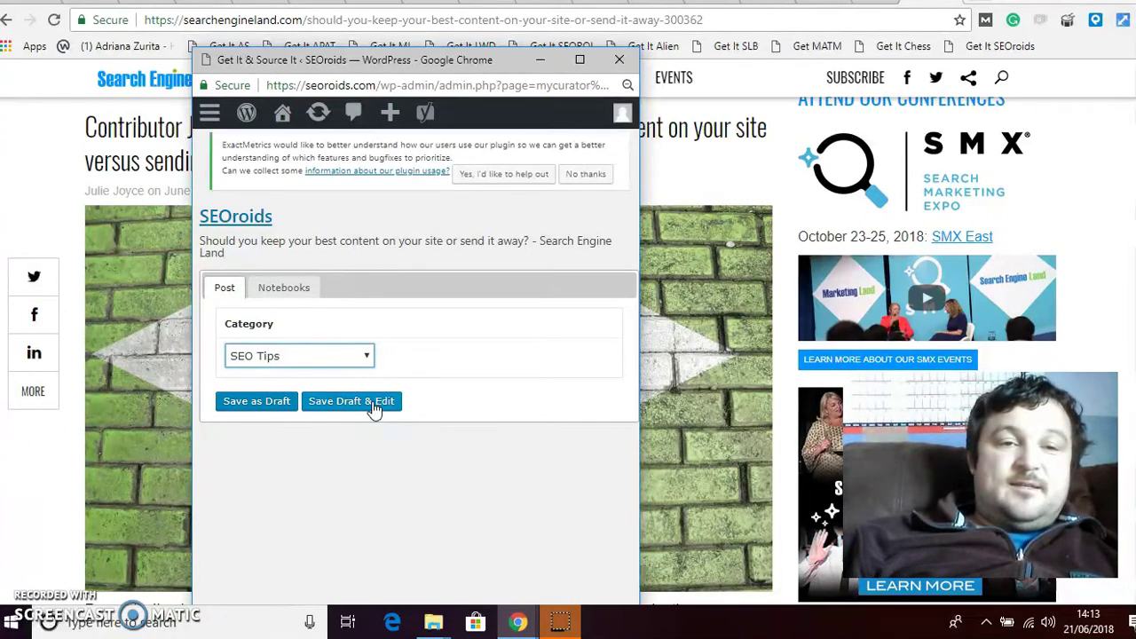
{"action": "left_click", "coordinate": [374, 407]}
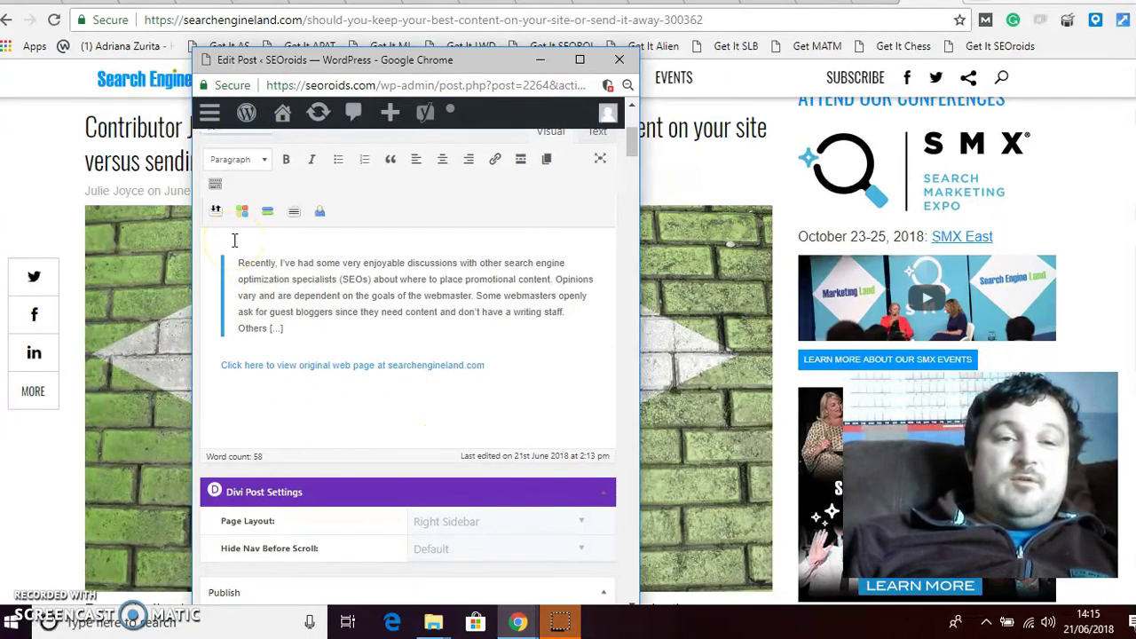
- Add an introductory paragraph above the quote about keeping special content or using it off-page, ending "Check out this great article on this topic"
{"action": "left_click", "coordinate": [234, 239]}
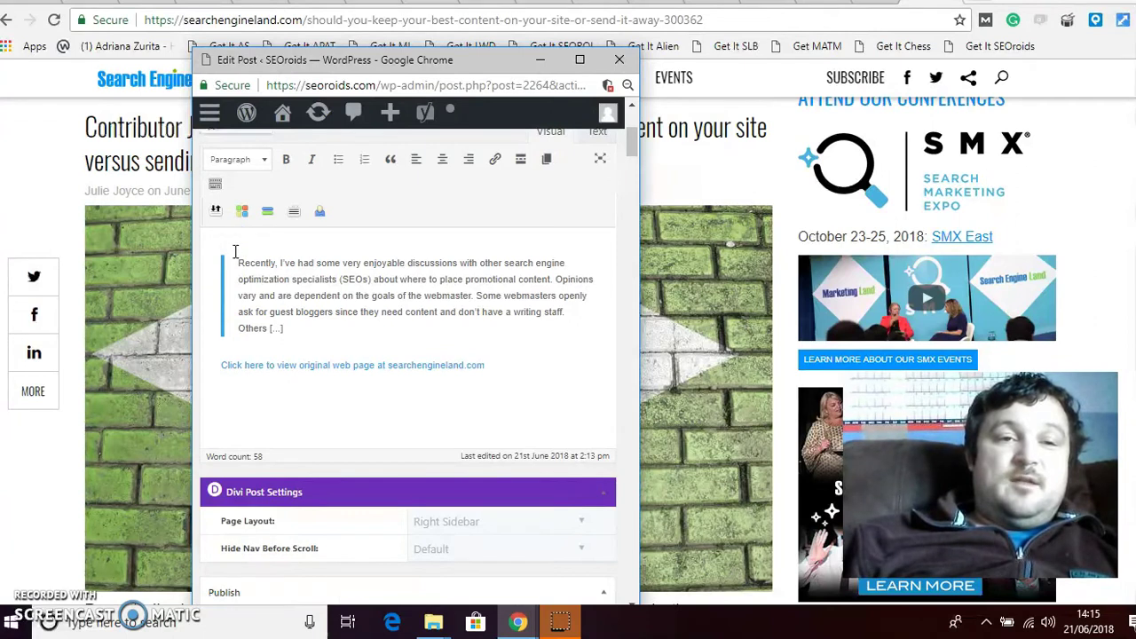
{"action": "left_click", "coordinate": [235, 251]}
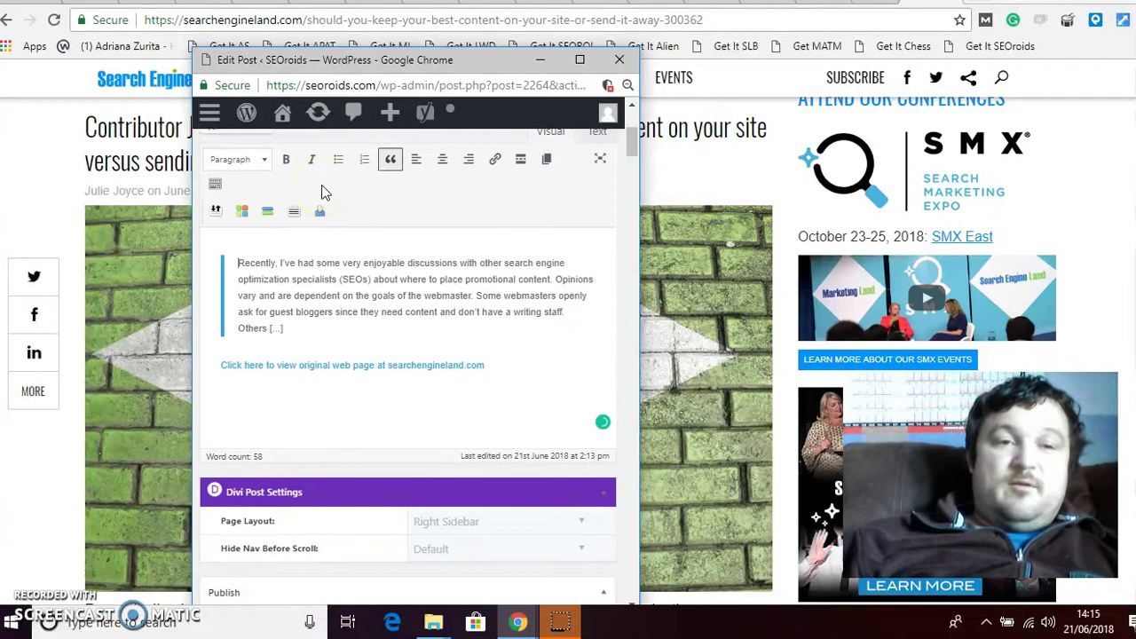
{"action": "key", "text": "Return"}
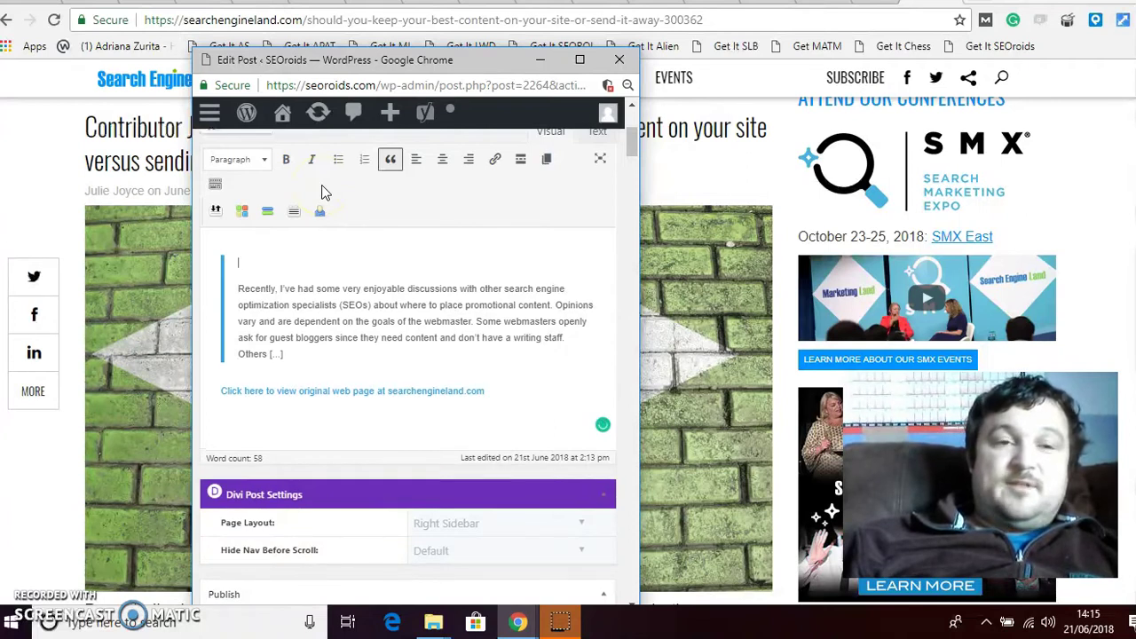
{"action": "scroll", "coordinate": [323, 194], "scroll_direction": "up", "scroll_amount": 1}
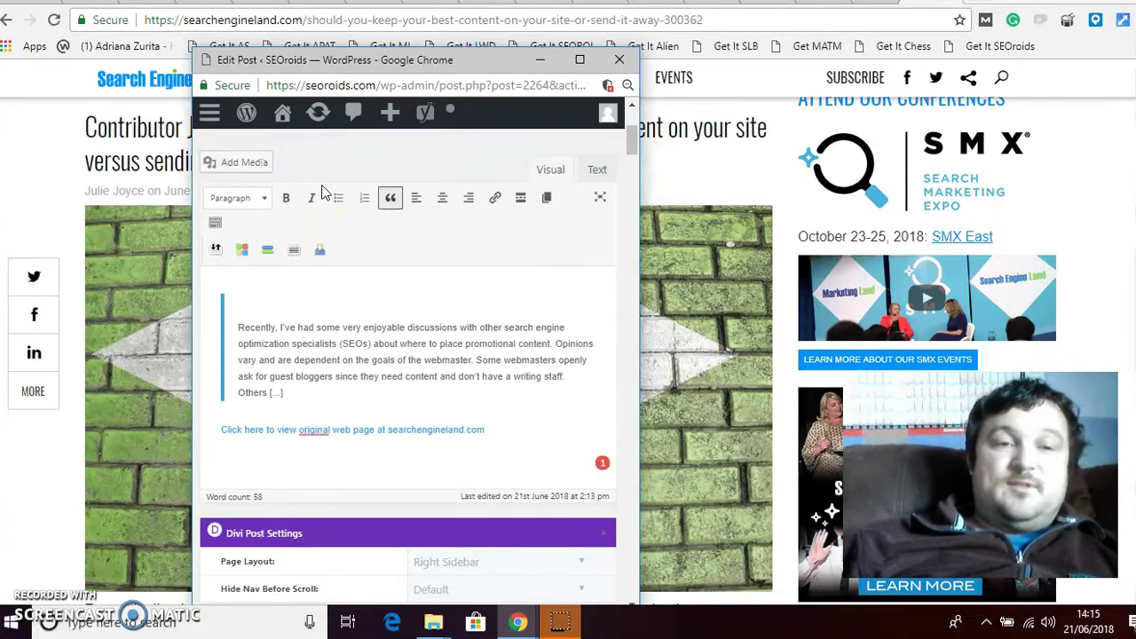
{"action": "key", "text": "Return"}
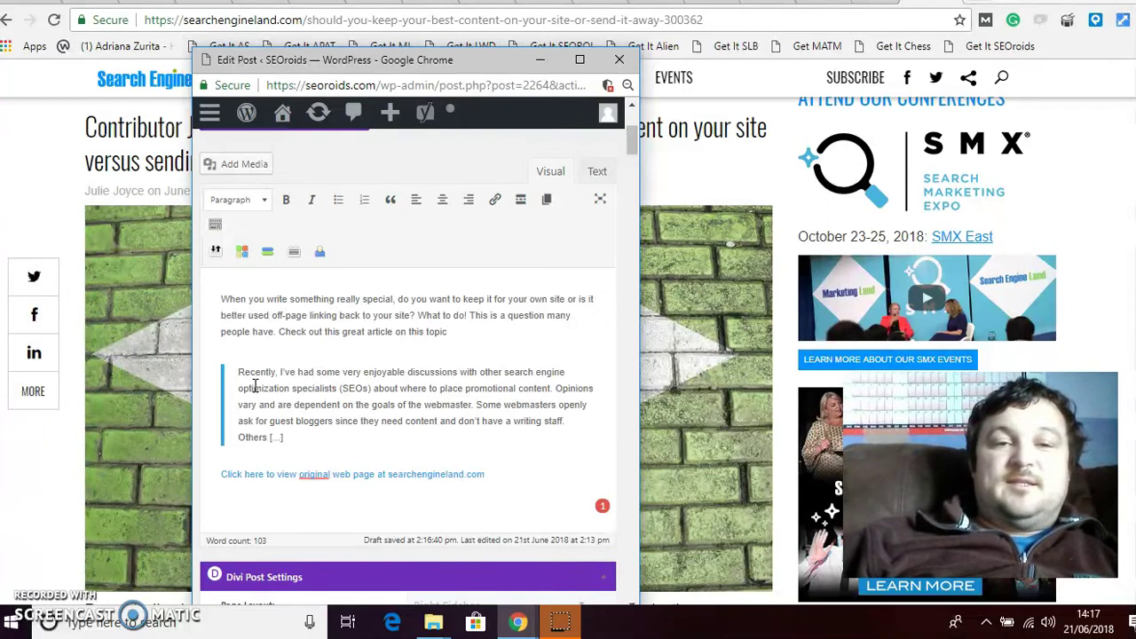
{"action": "left_click", "coordinate": [426, 350]}
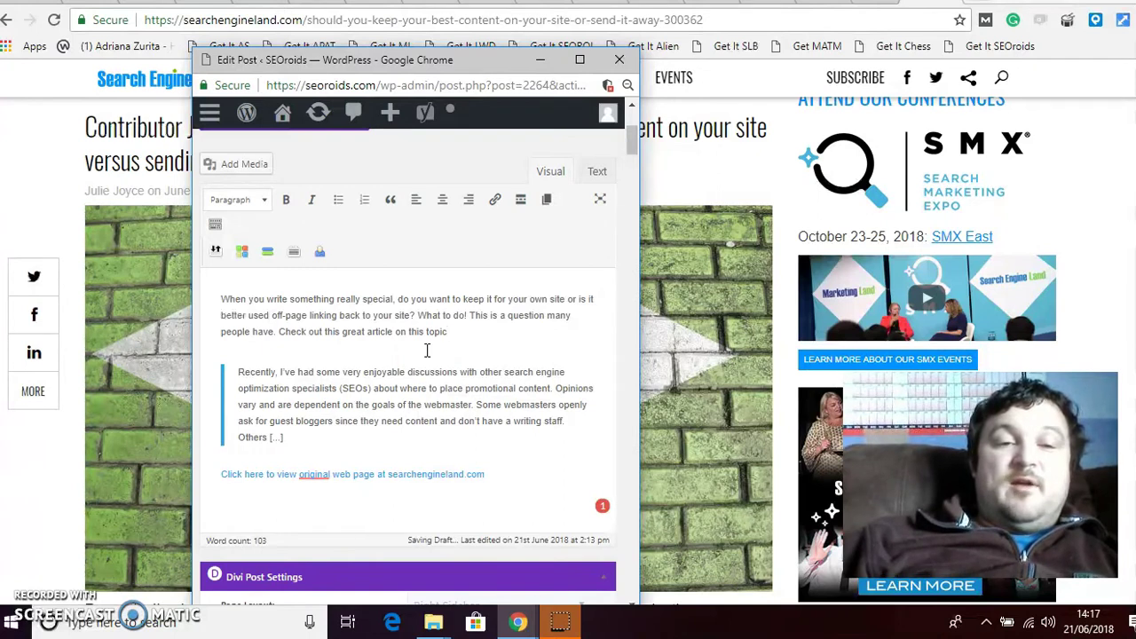
{"action": "left_click", "coordinate": [473, 346]}
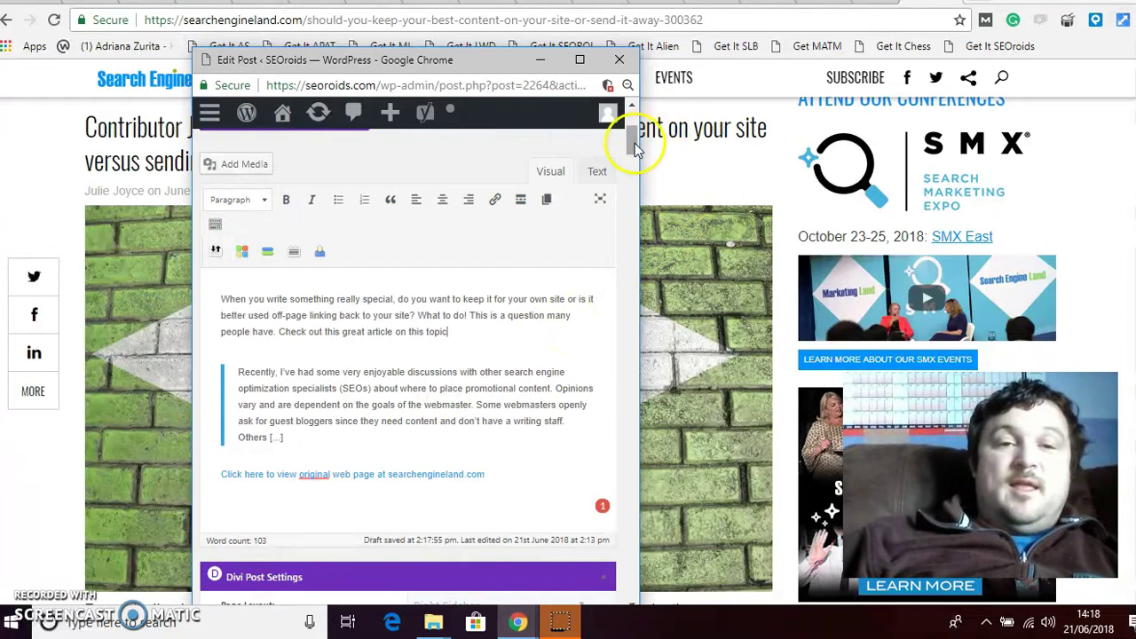
- Review the post's settings and featured image, and publish the curated post
{"action": "left_click_drag", "start_coordinate": [634, 143], "coordinate": [635, 159]}
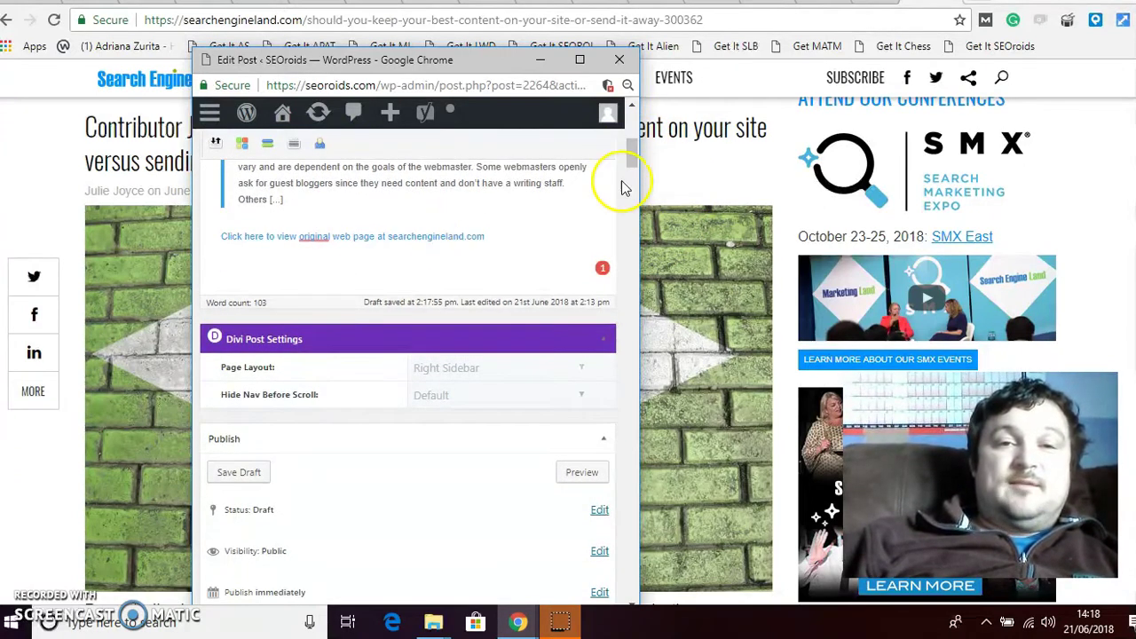
{"action": "left_click", "coordinate": [634, 158]}
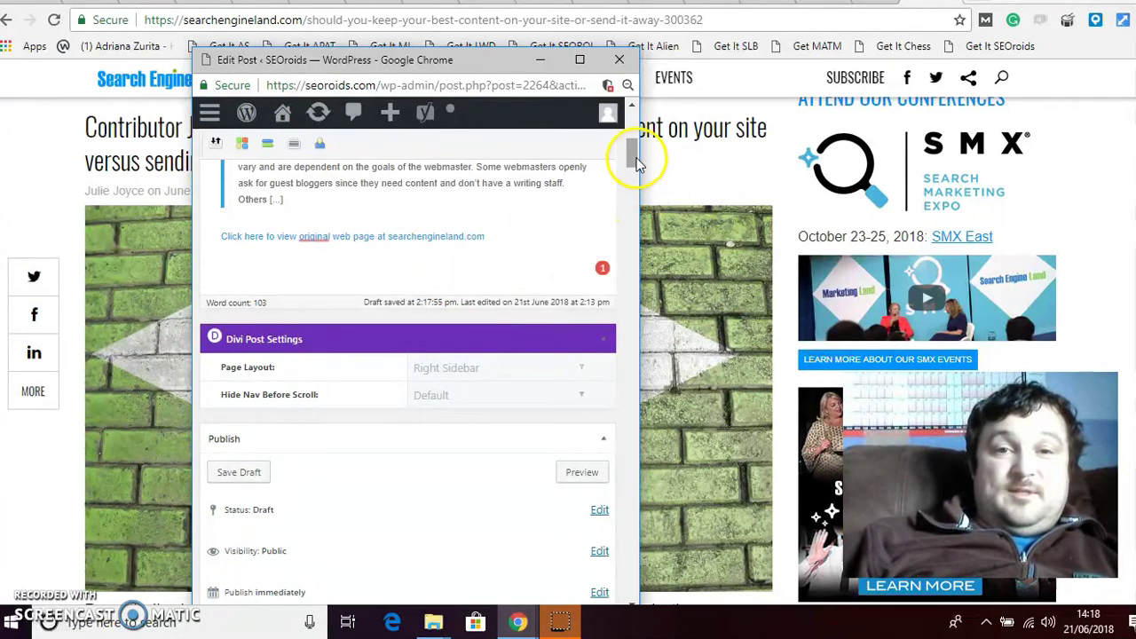
{"action": "left_click_drag", "start_coordinate": [636, 169], "coordinate": [638, 224]}
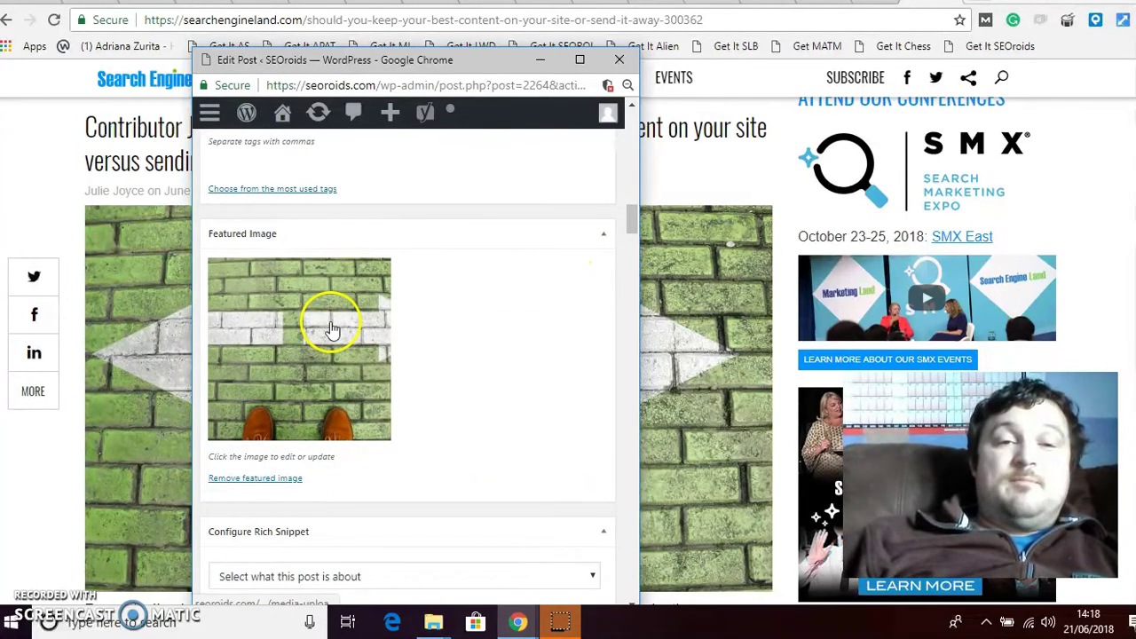
{"action": "left_click", "coordinate": [633, 249]}
{"action": "left_click_drag", "start_coordinate": [633, 249], "coordinate": [634, 182]}
{"action": "left_click", "coordinate": [574, 202]}
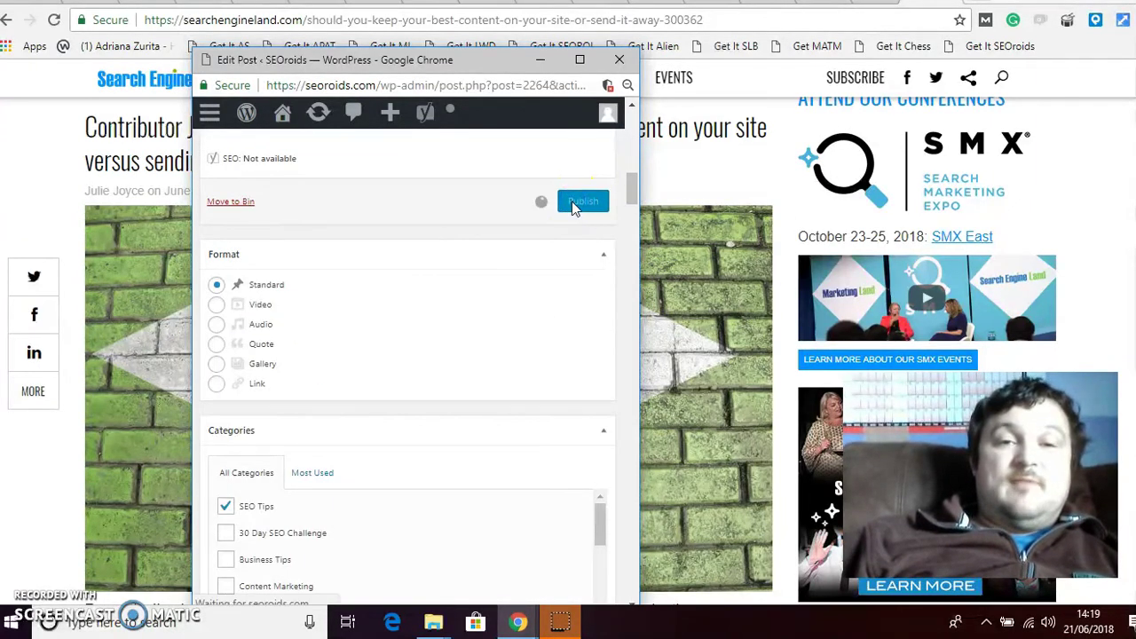